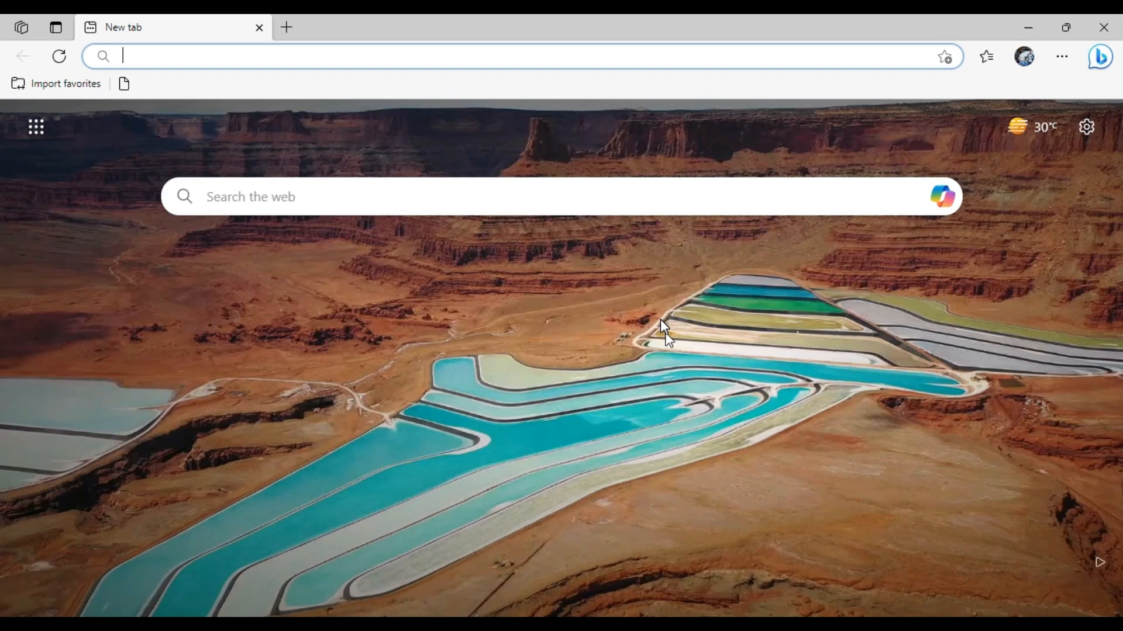
# Search the web for the UDID portal and open the swavlambancard.gov.in site.
pyautogui.write('UDID ')
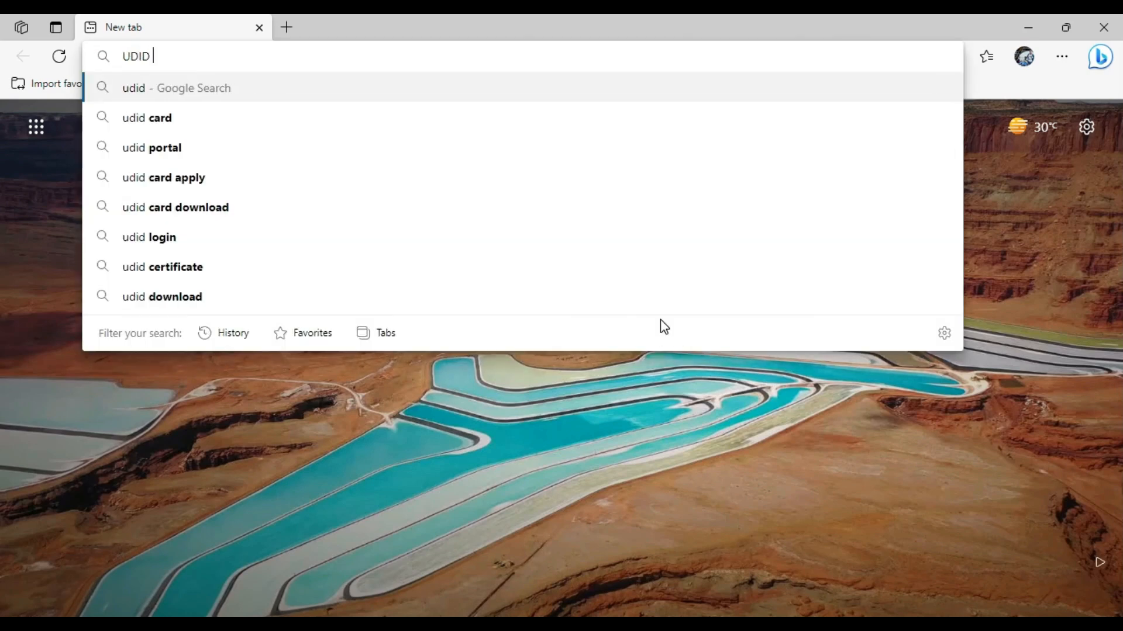
pyautogui.write('PORTA')
pyautogui.press('Return')
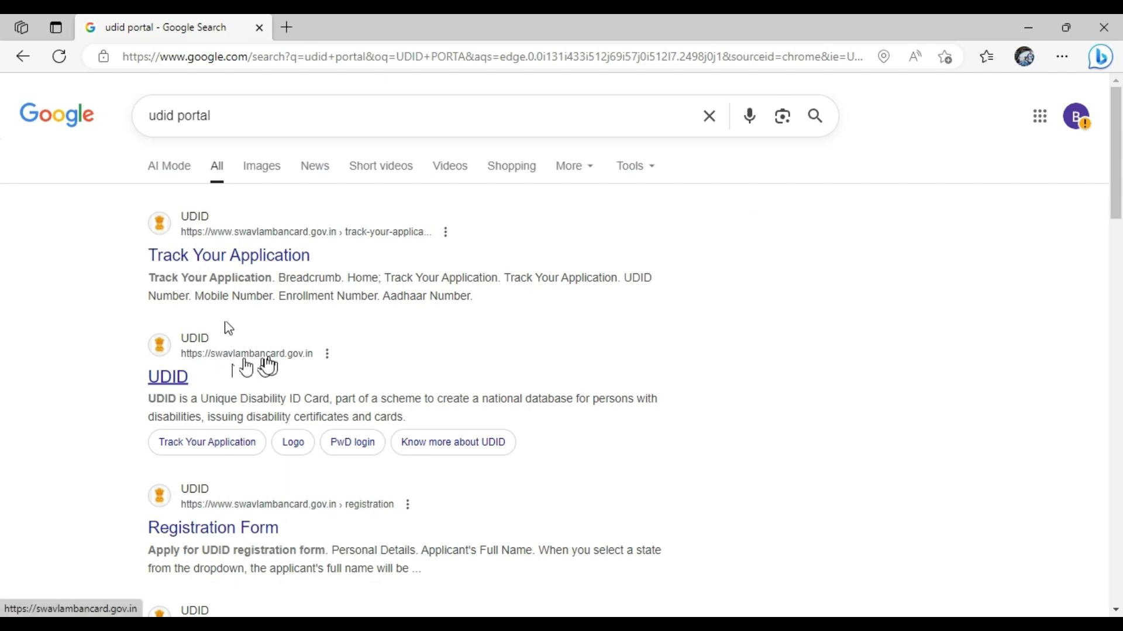
pyautogui.click(269, 358)
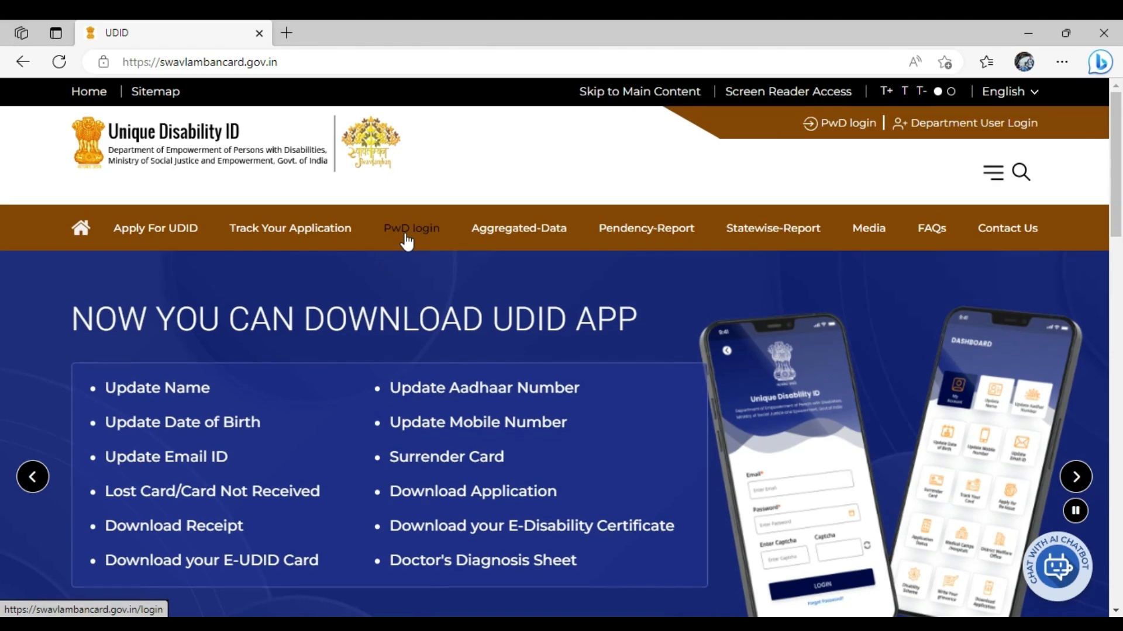
# Go to the PwD login page and enter the applicant's enrolment or UDID number.
pyautogui.click(405, 238)
pyautogui.scroll(-4, 401, 310)
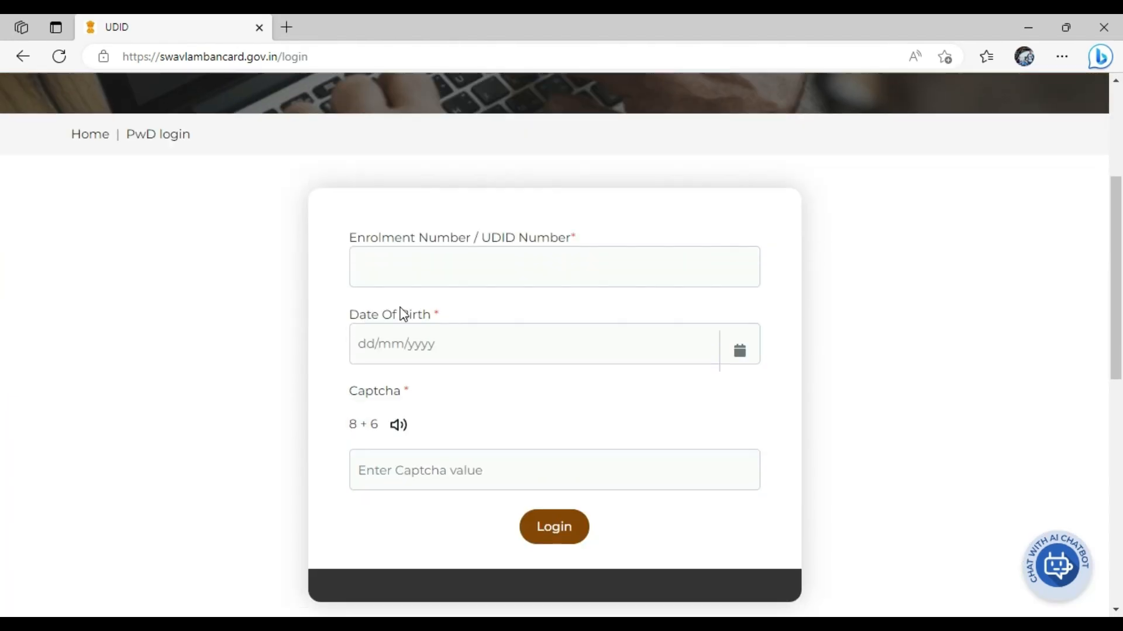
pyautogui.click(401, 258)
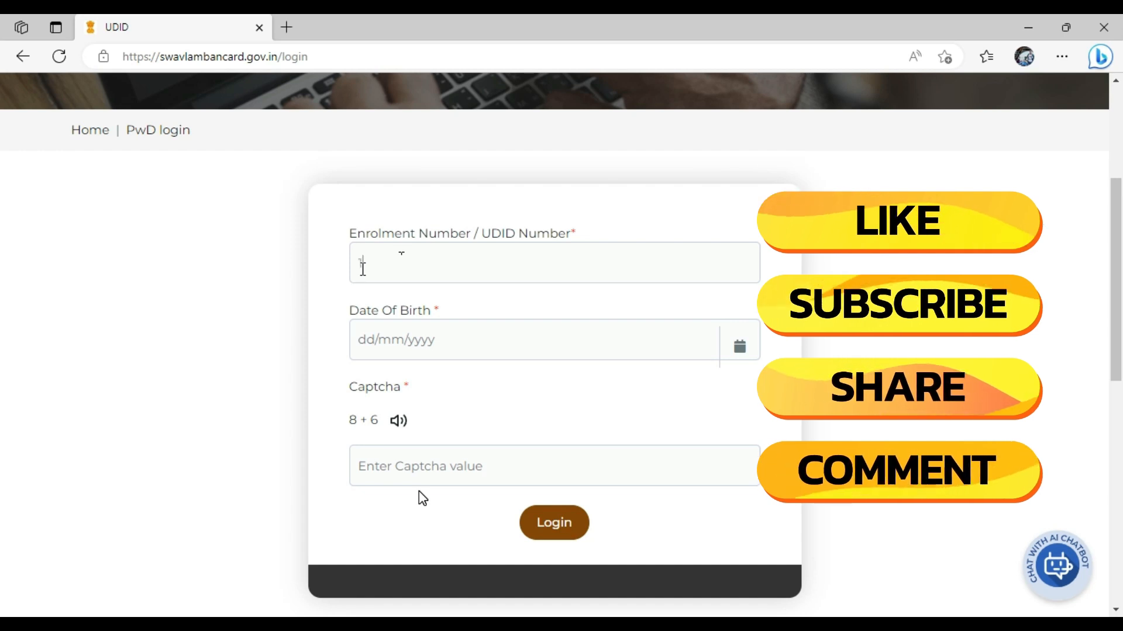
pyautogui.write('103')
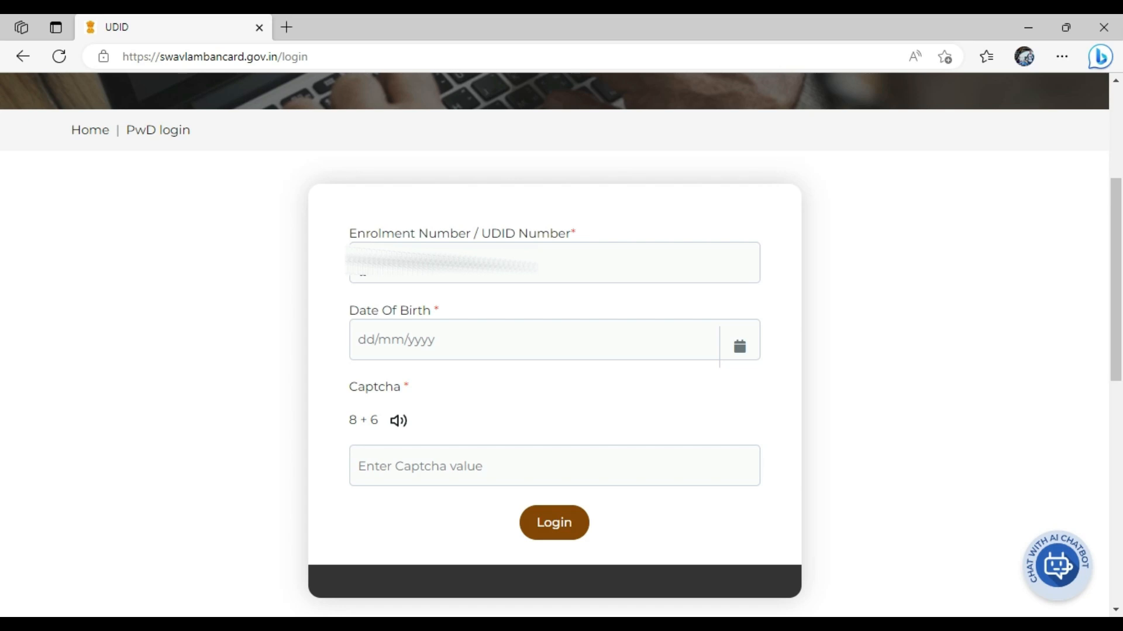
# Pick the applicant's date of birth in the login form's calendar.
pyautogui.click(737, 351)
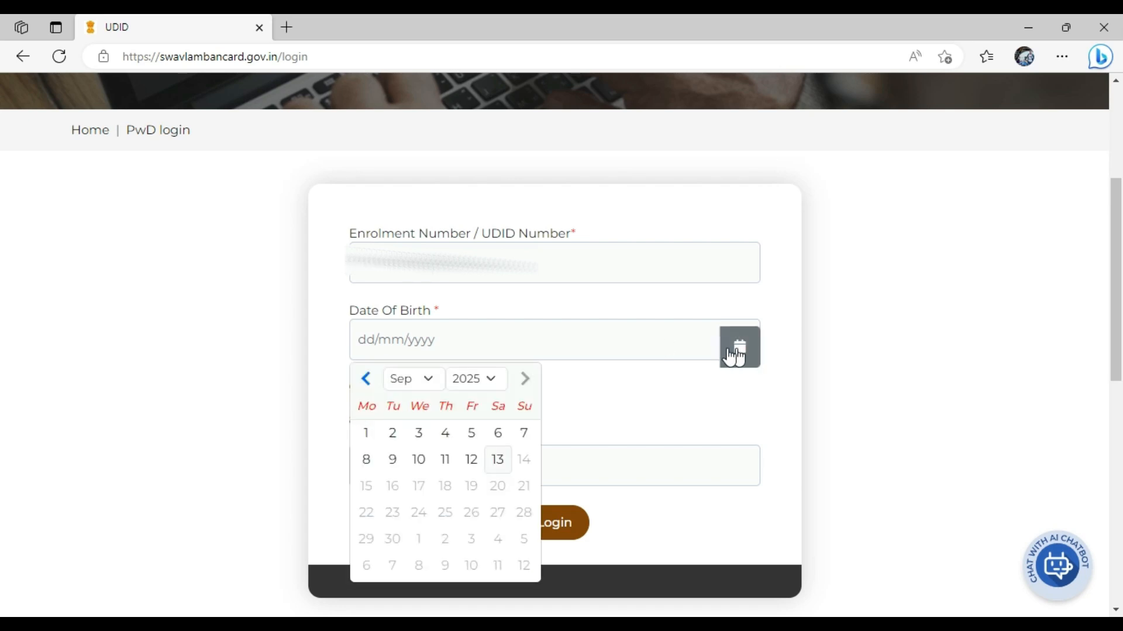
pyautogui.click(468, 380)
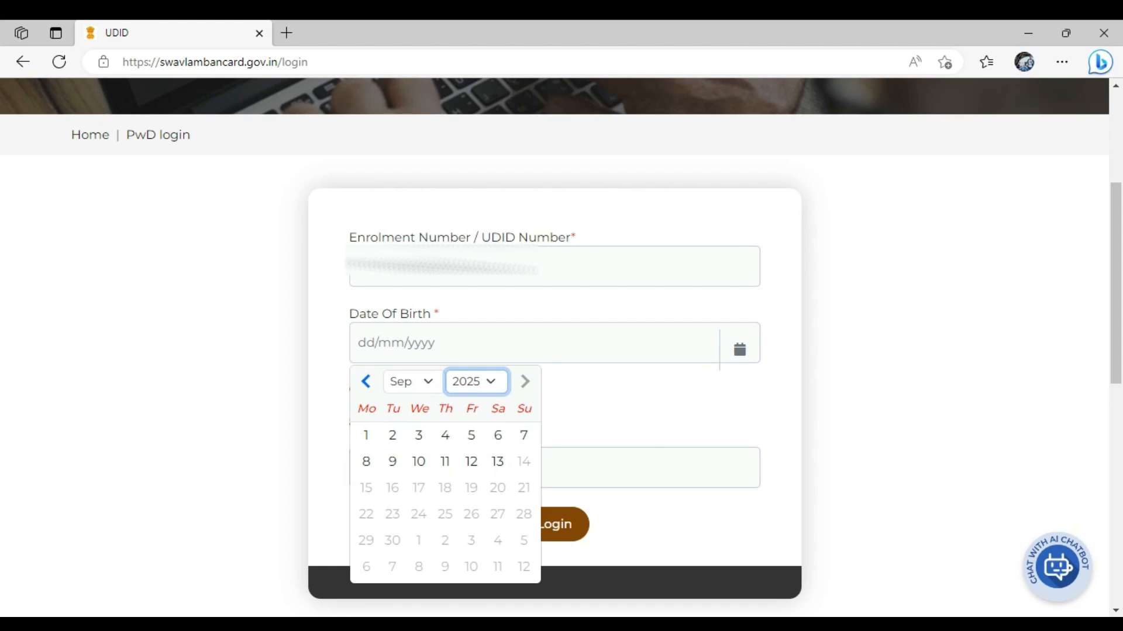
pyautogui.click(466, 128)
pyautogui.click(410, 380)
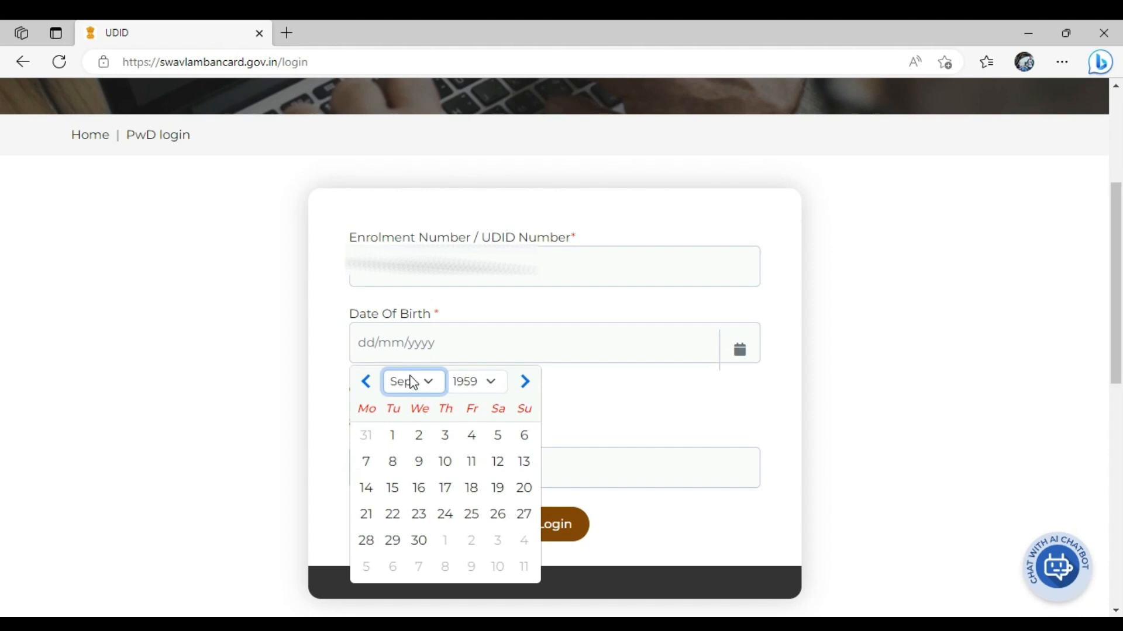
pyautogui.click(410, 426)
pyautogui.click(419, 512)
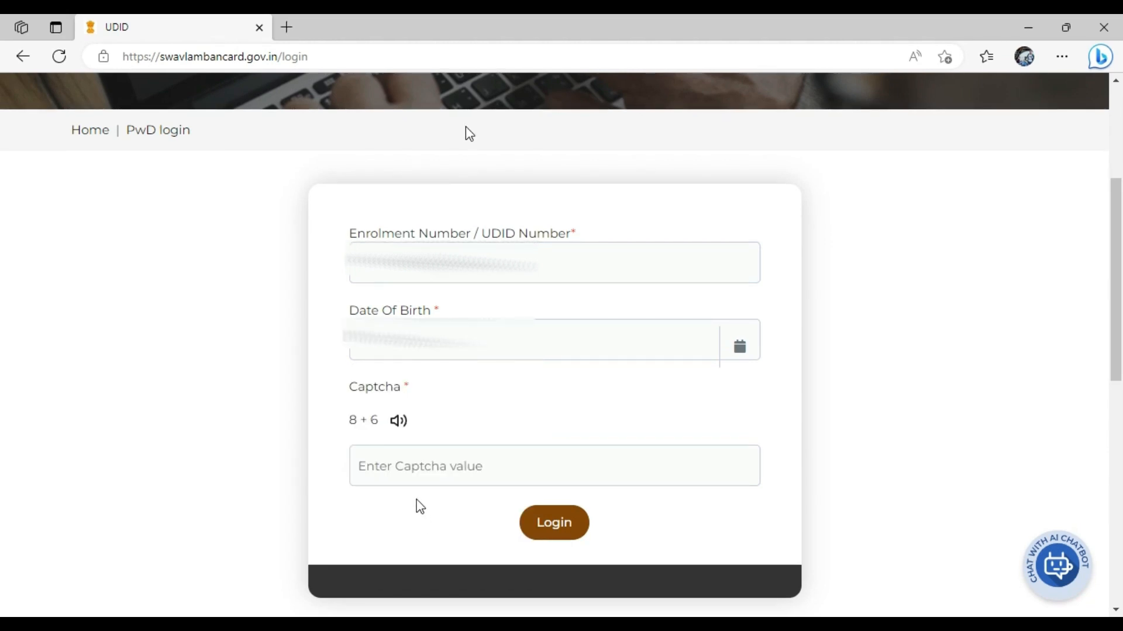
# Log in with 14 as the captcha answer and review the application status on the account page.
pyautogui.write('14')
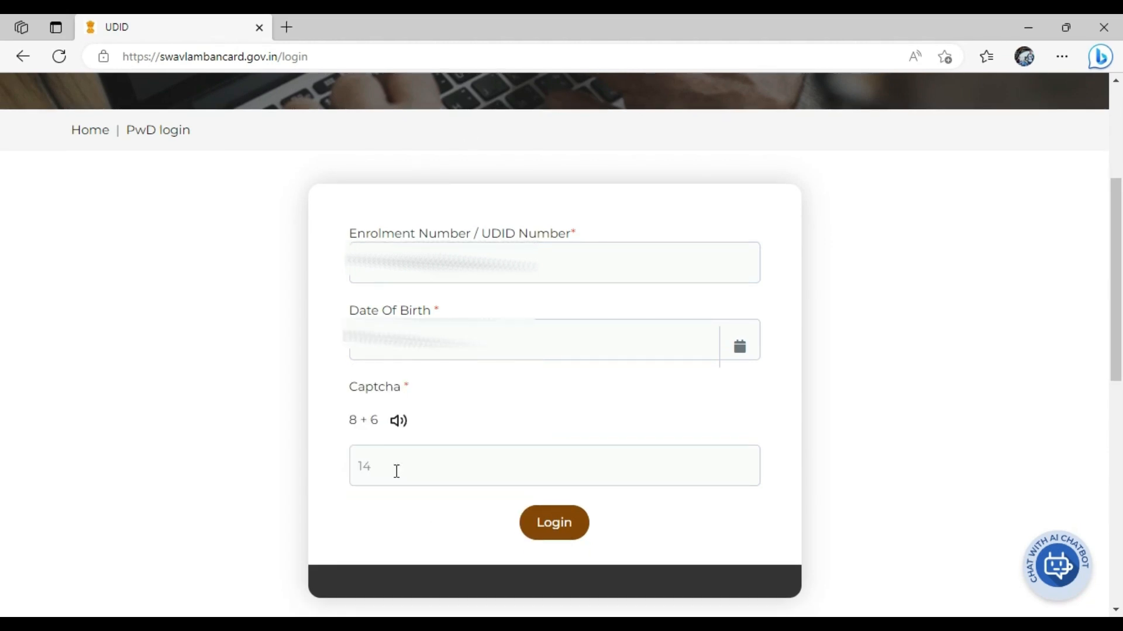
pyautogui.click(552, 529)
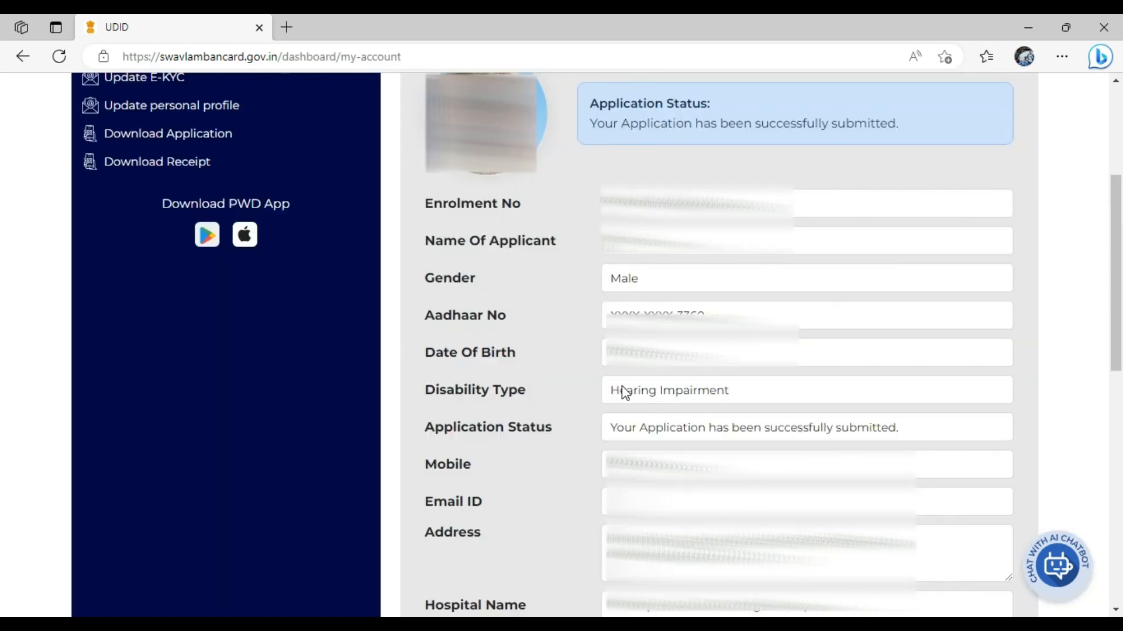
pyautogui.scroll(2, 623, 389)
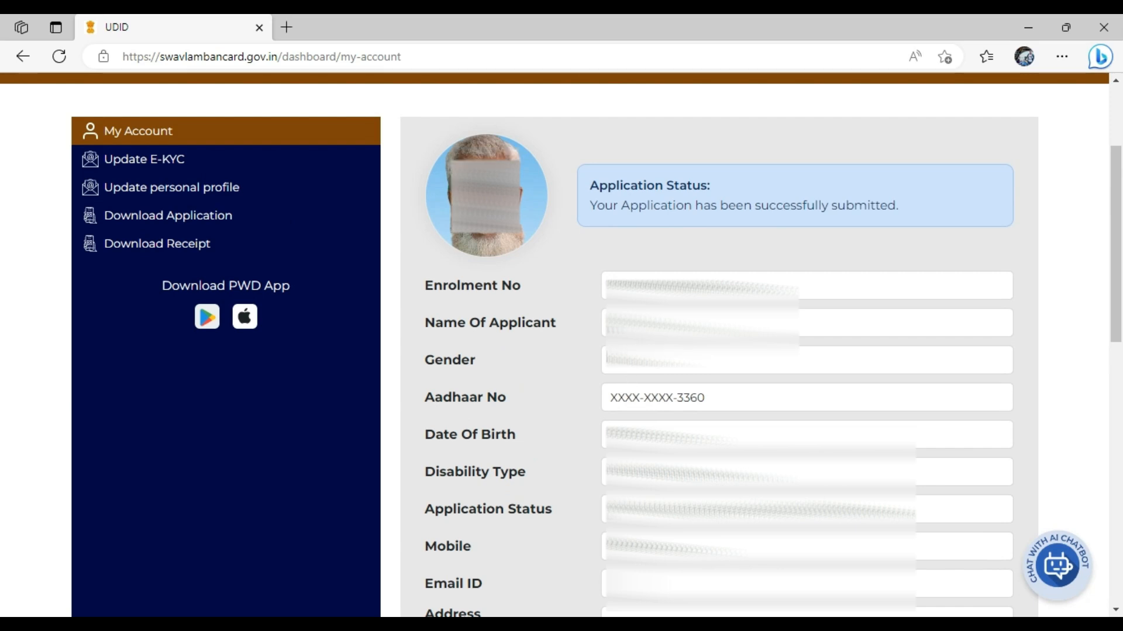
pyautogui.moveTo(591, 207); pyautogui.dragTo(907, 209)
pyautogui.click(822, 255)
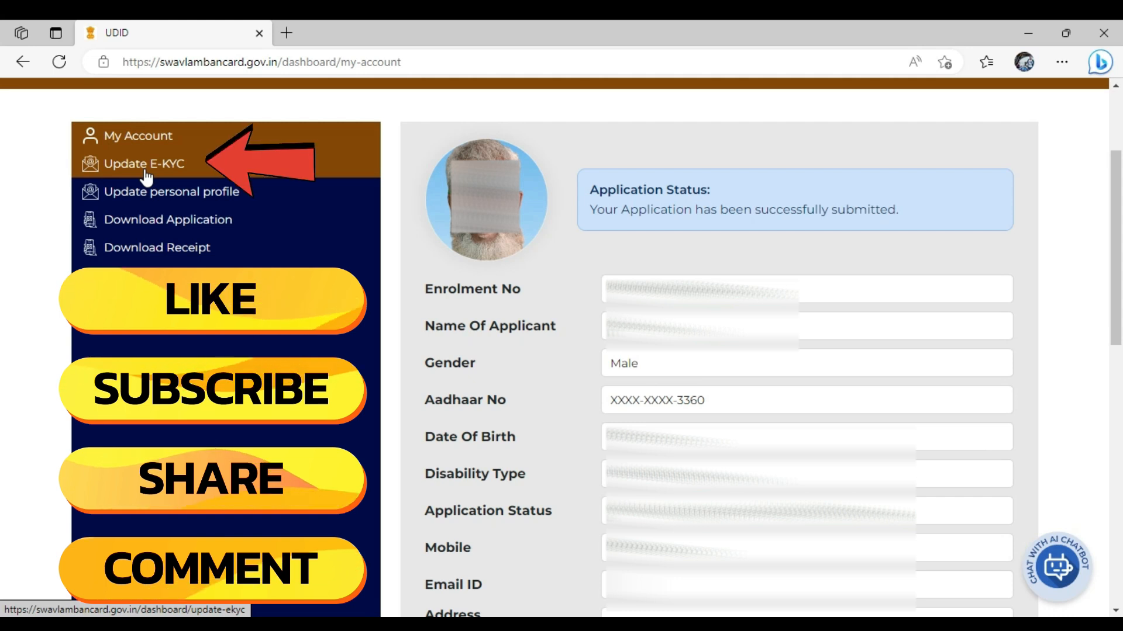
# Open the E-KYC update, authorize UIDAI to share the Aadhaar details and generate an OTP.
pyautogui.click(145, 173)
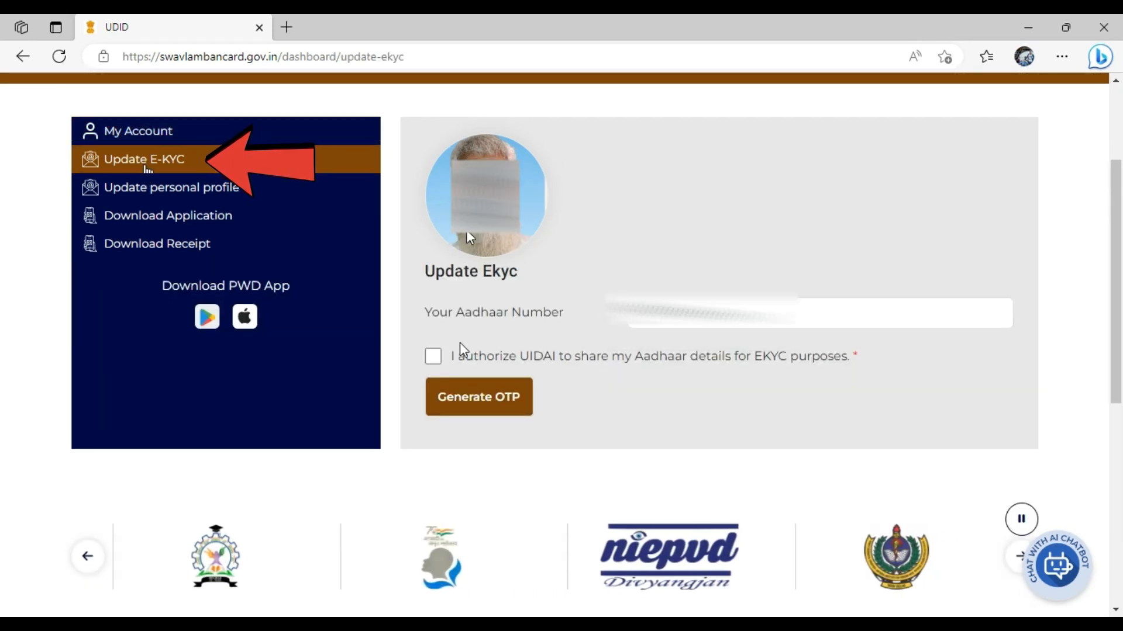
pyautogui.click(433, 357)
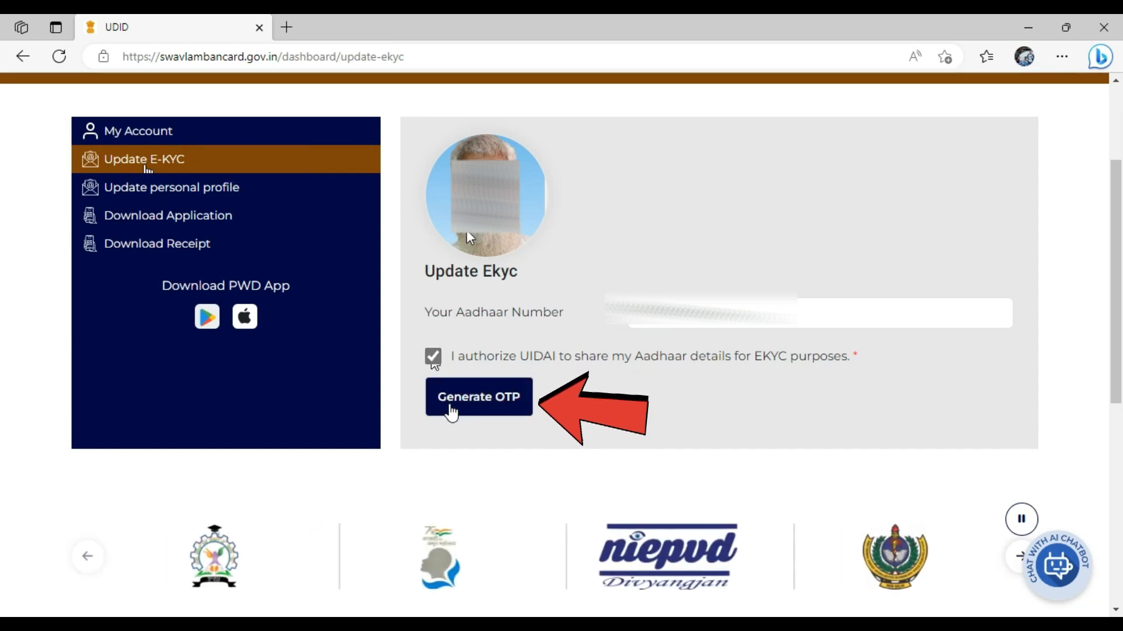
pyautogui.click(453, 414)
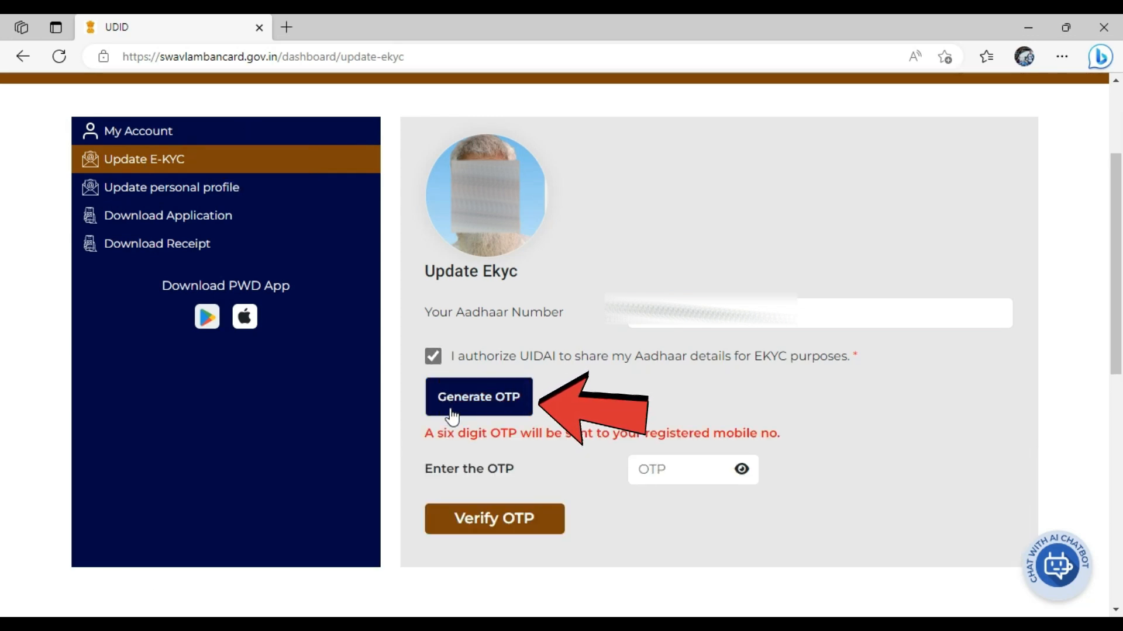
# Enter the six-digit OTP sent to the registered mobile and verify it.
pyautogui.click(697, 477)
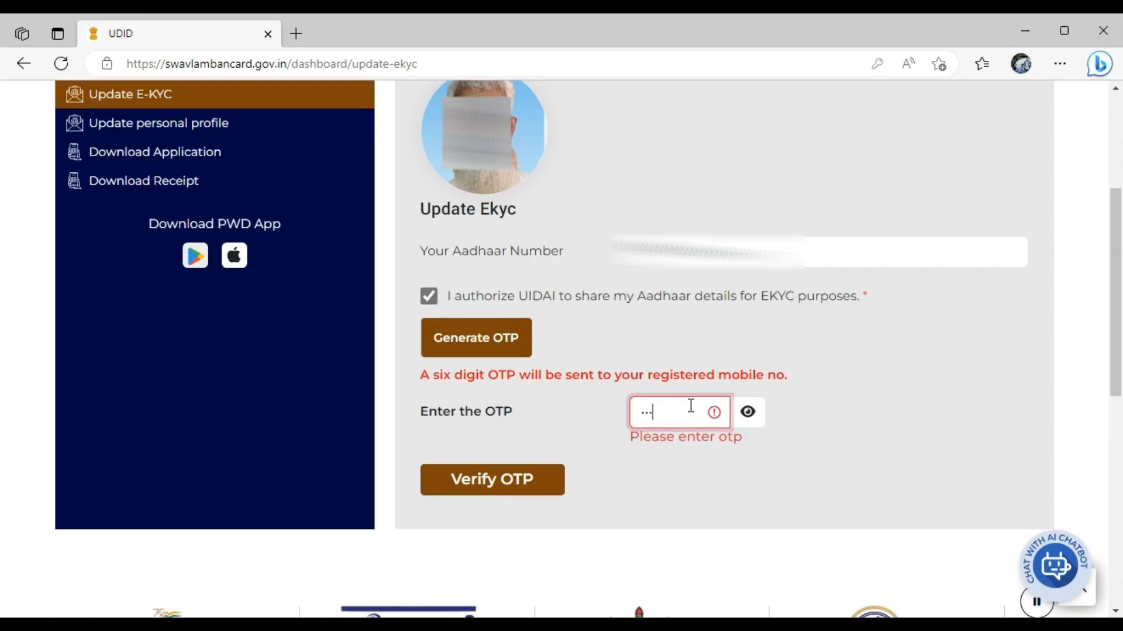
pyautogui.write('***')
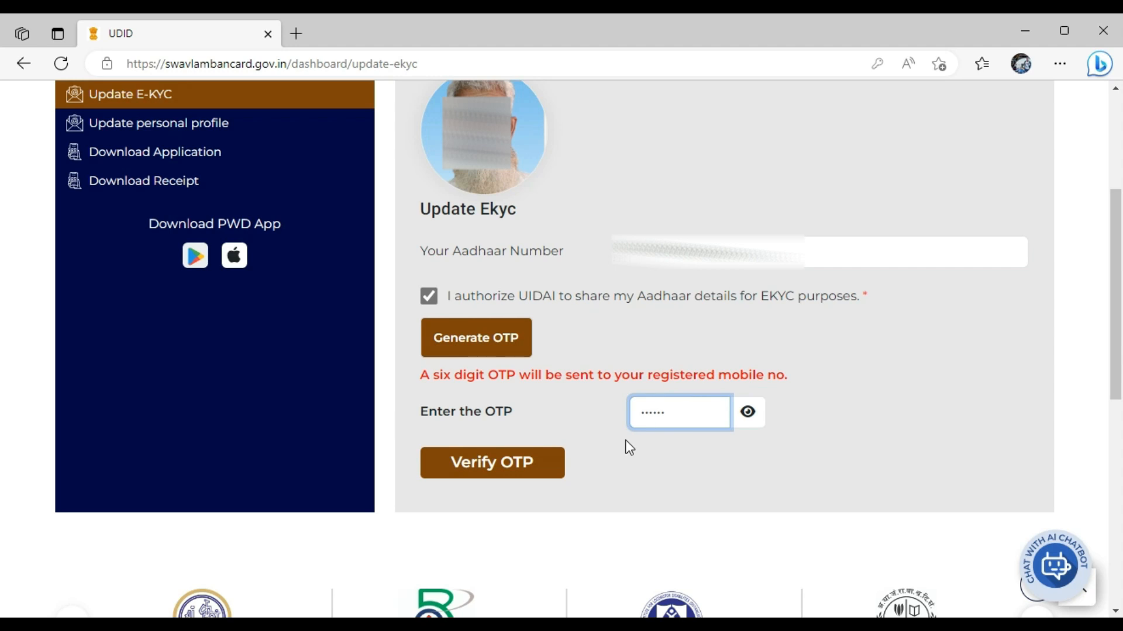
pyautogui.click(506, 464)
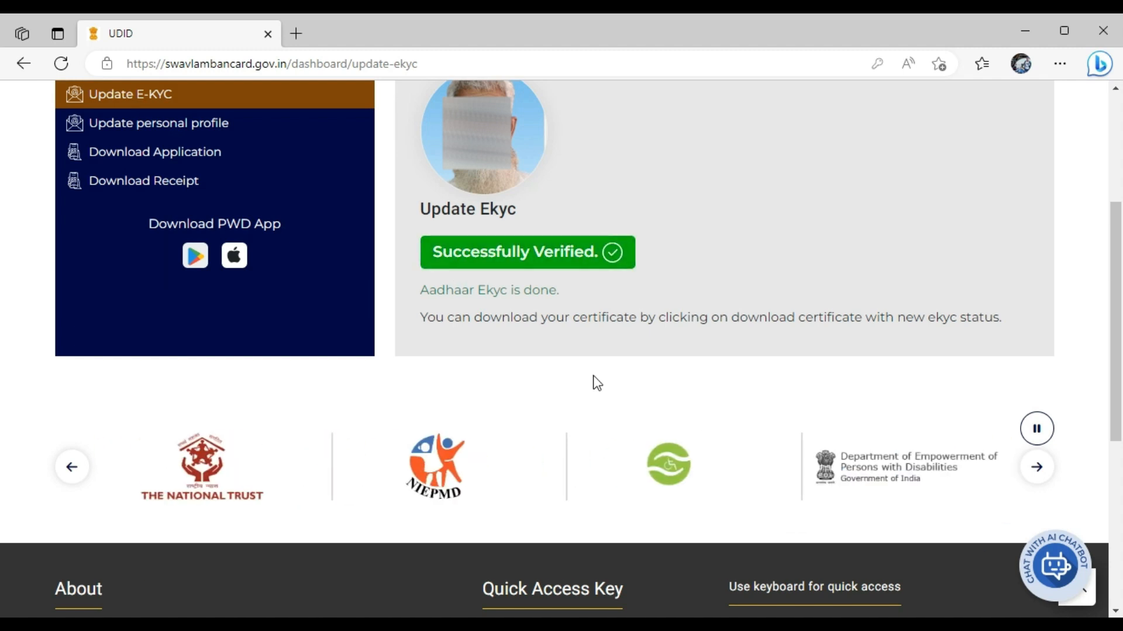
# Download the UDID application and its receipt as PDF files, and dismiss the downloads list.
pyautogui.click(1067, 30)
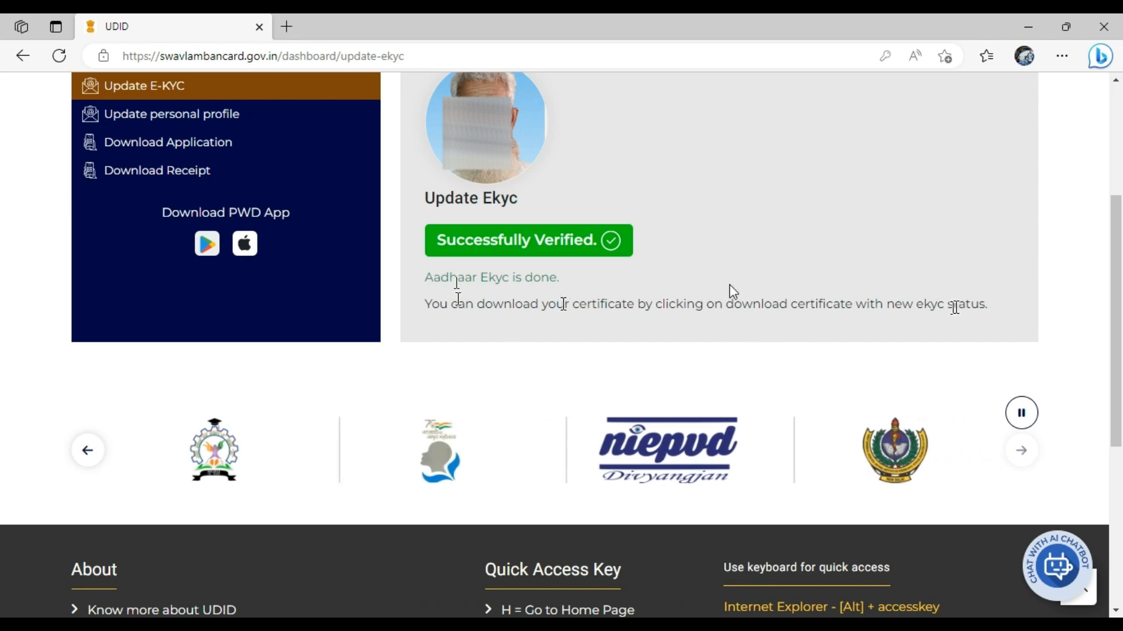
pyautogui.scroll(3, 693, 465)
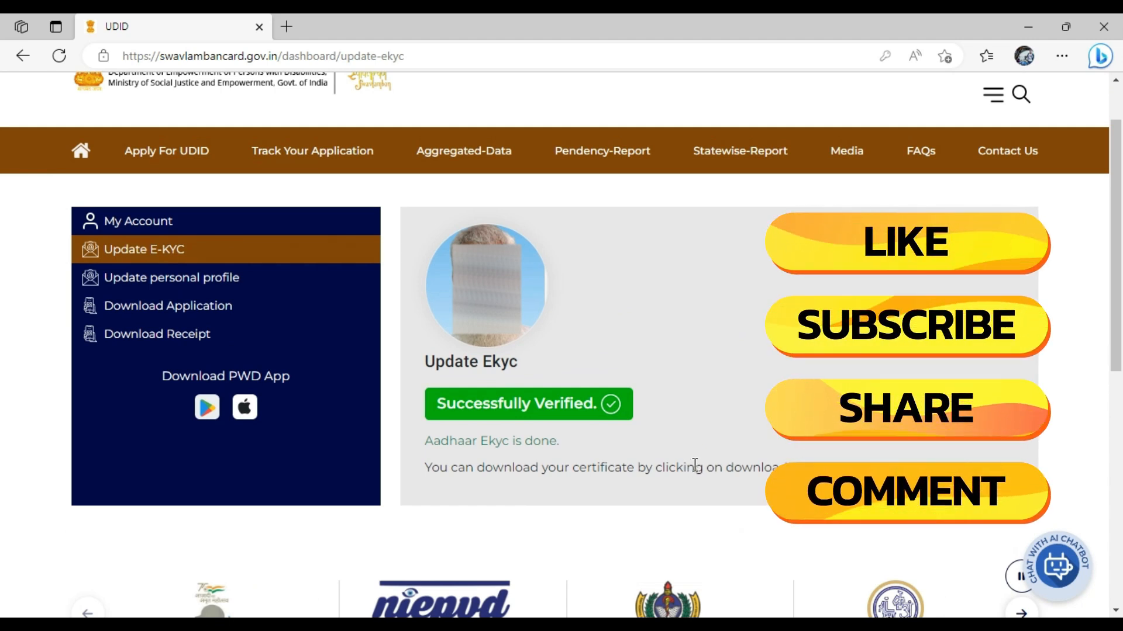
pyautogui.click(181, 314)
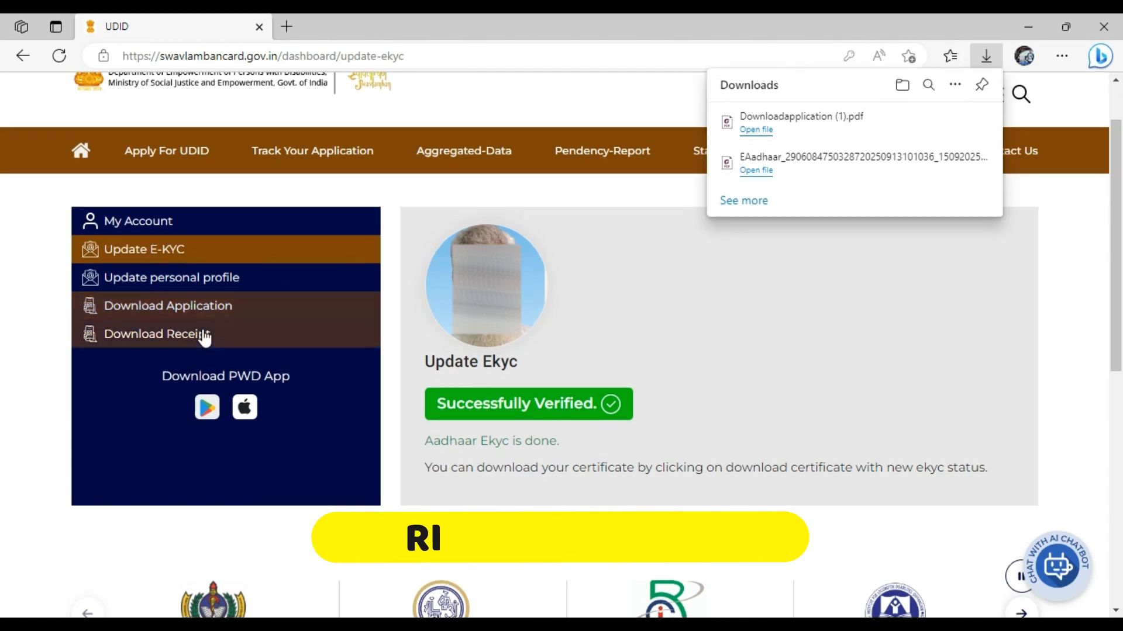
pyautogui.click(204, 336)
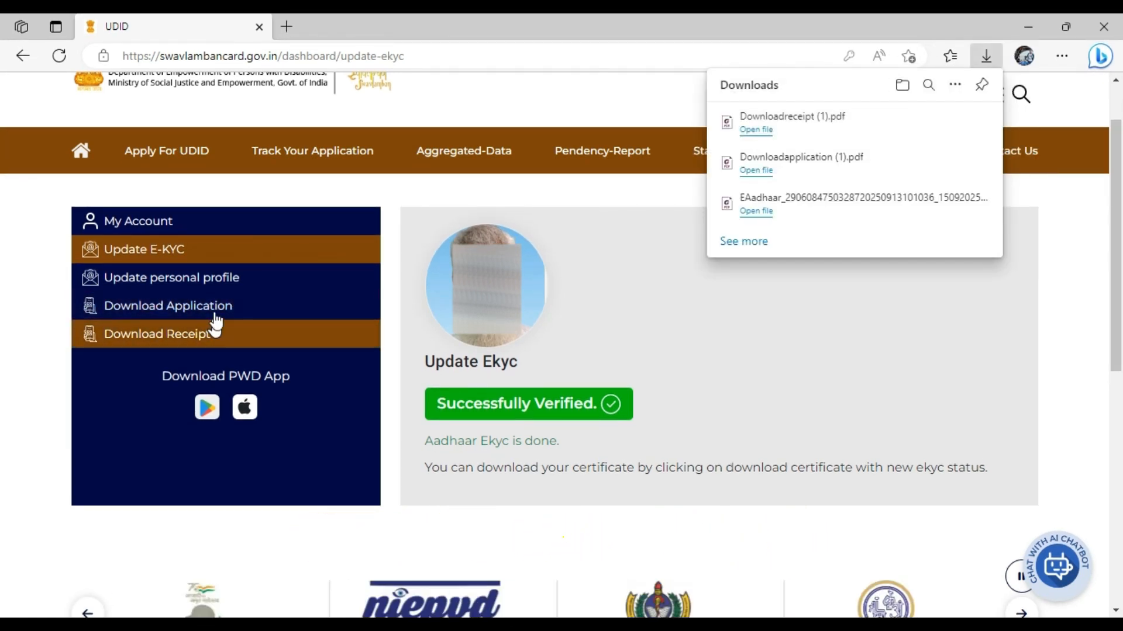
pyautogui.click(224, 284)
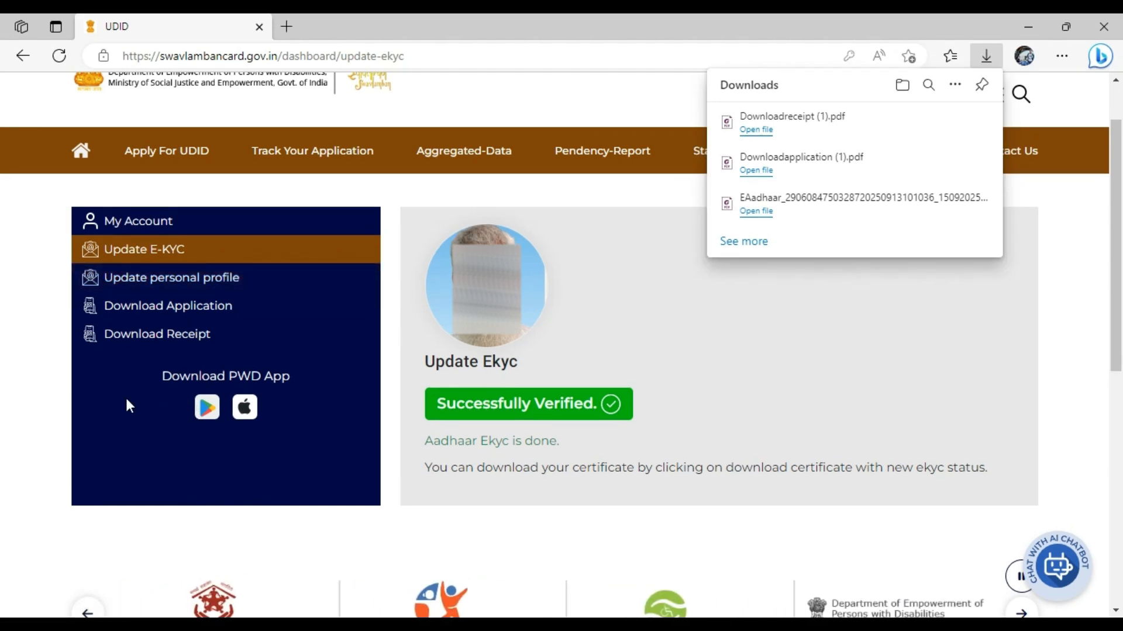
pyautogui.click(629, 305)
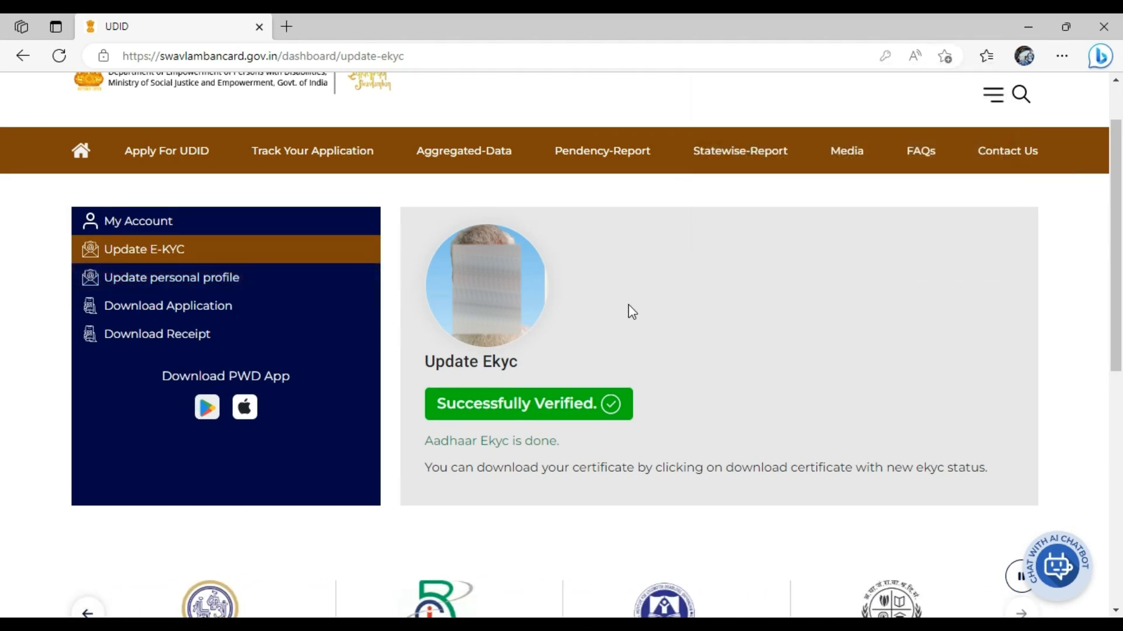